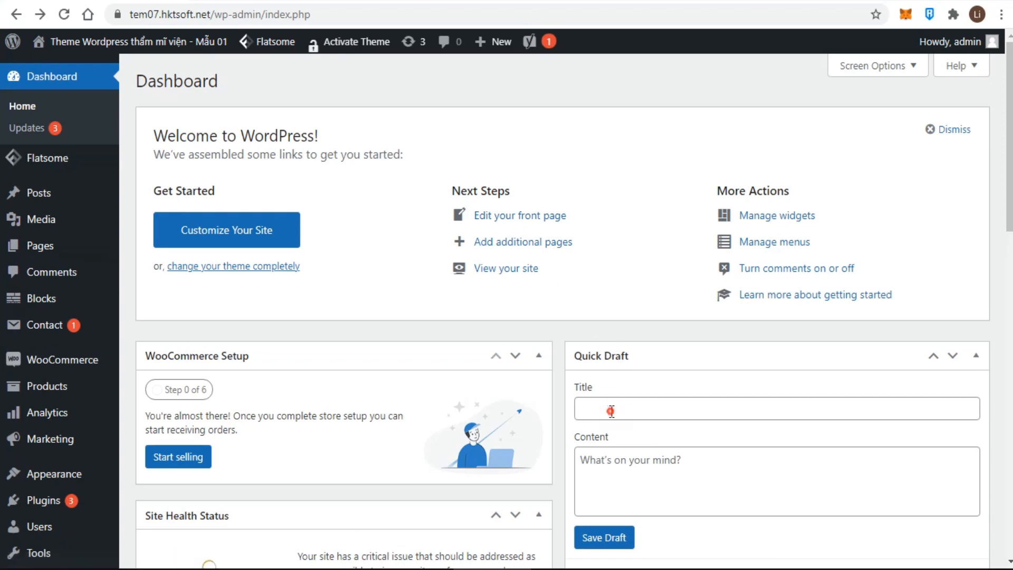
left_click(610, 408)
left_click(641, 474)
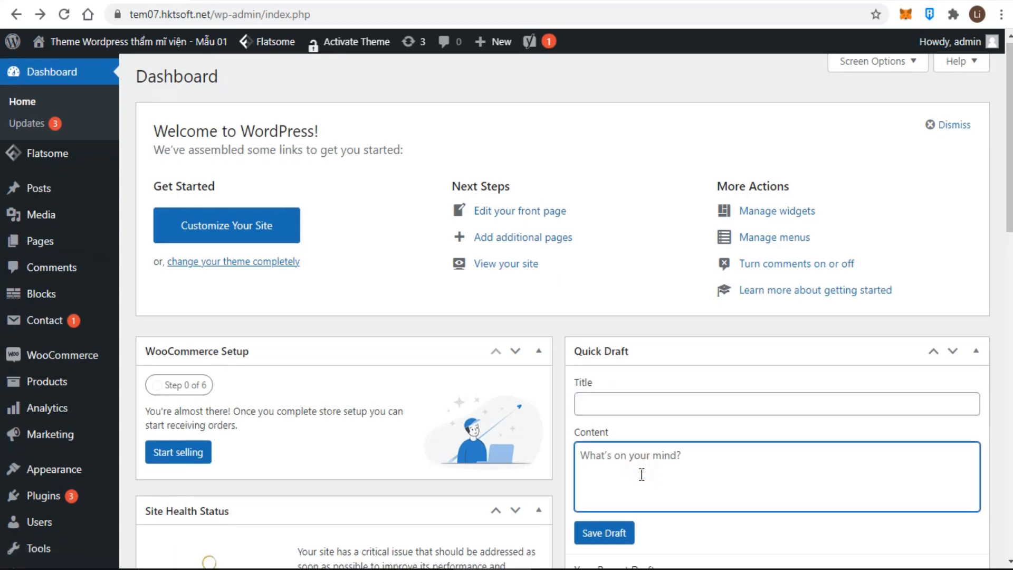
scroll(641, 474, "down", 4)
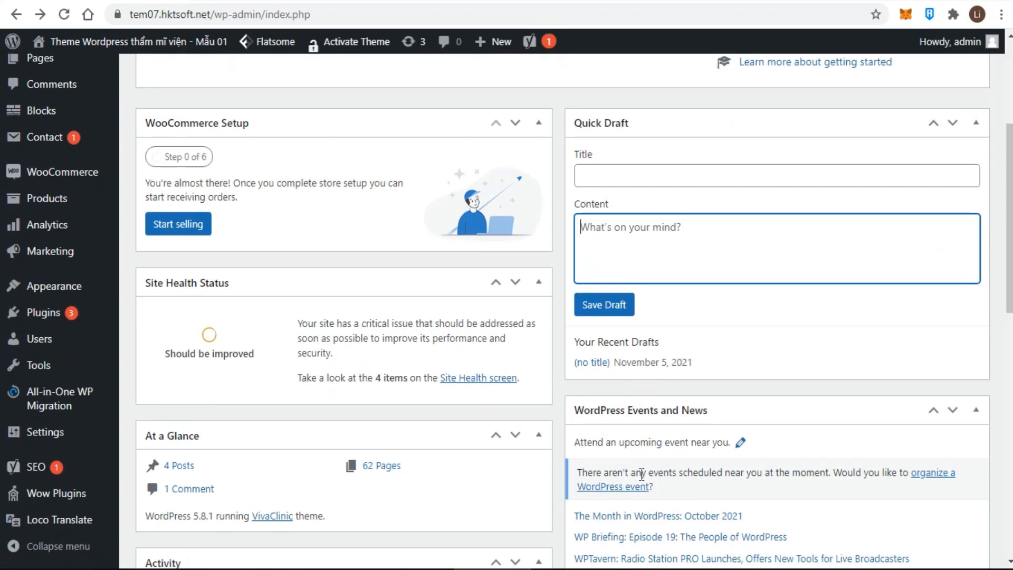
scroll(588, 400, "up", 2)
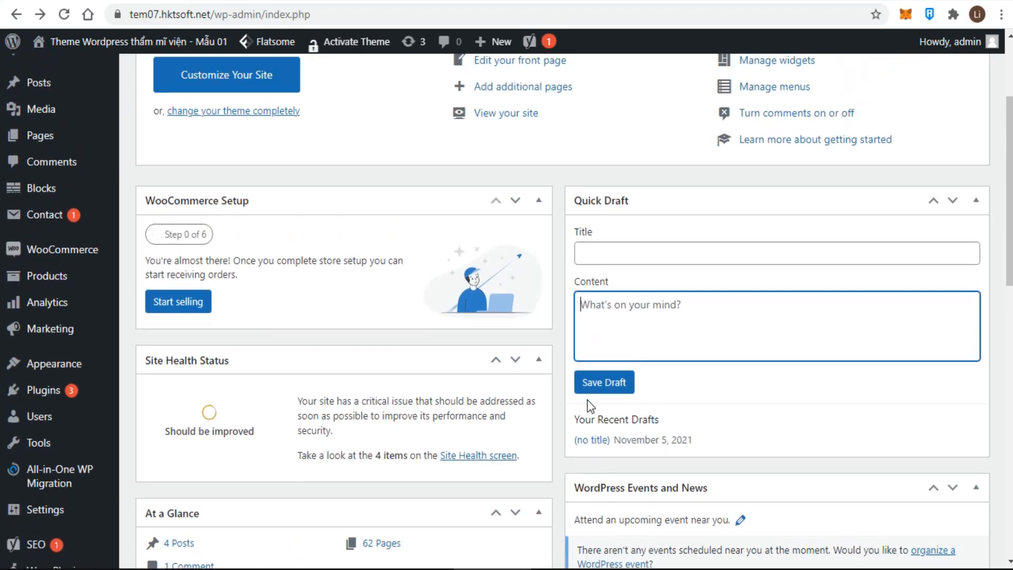
scroll(587, 400, "up", 3)
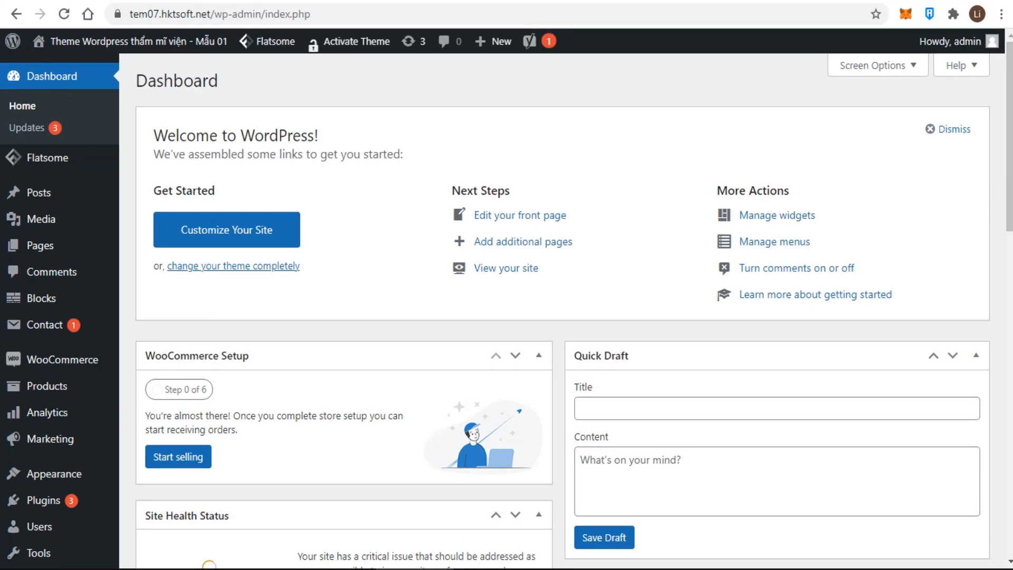
Create a new post titled "7 - Day Capital City Package"
mouse_move(40, 193)
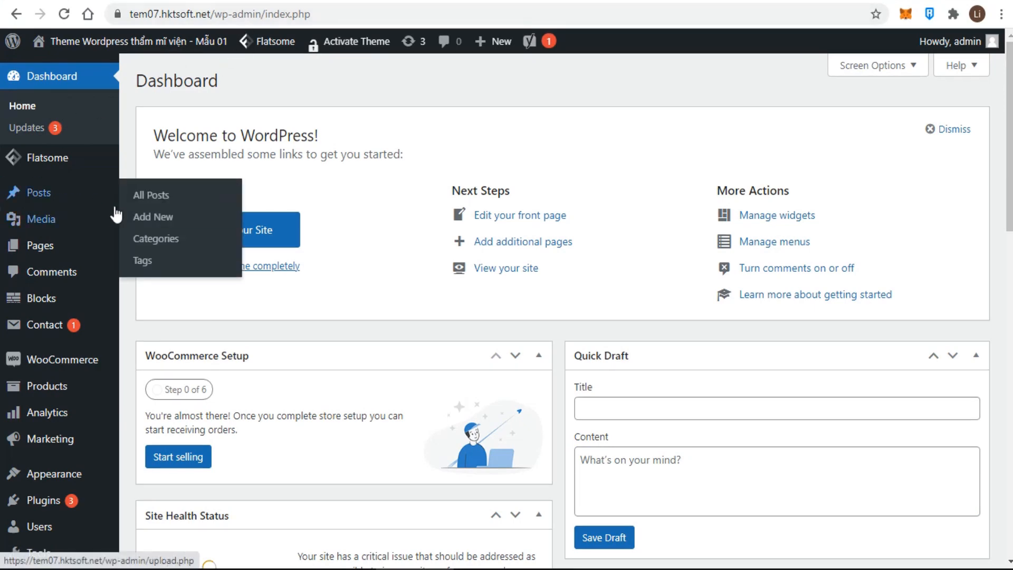
left_click(150, 224)
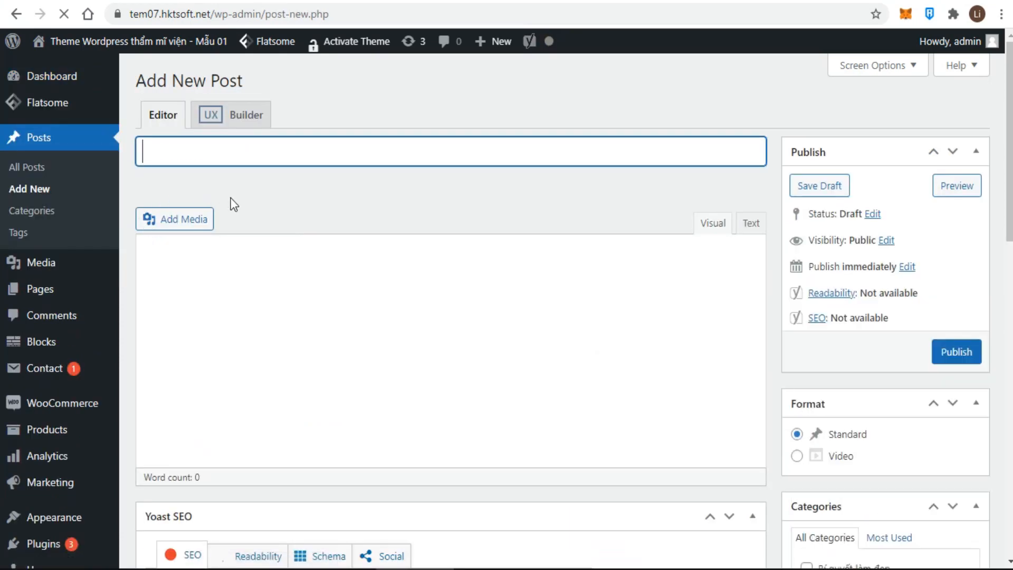
left_click(143, 150)
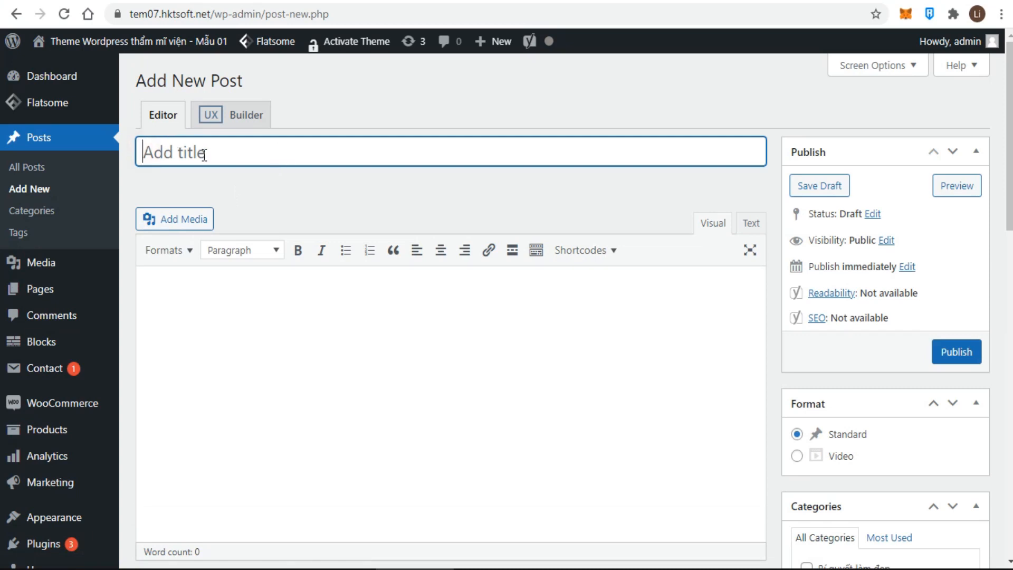
type("7 - Day Capital City Package")
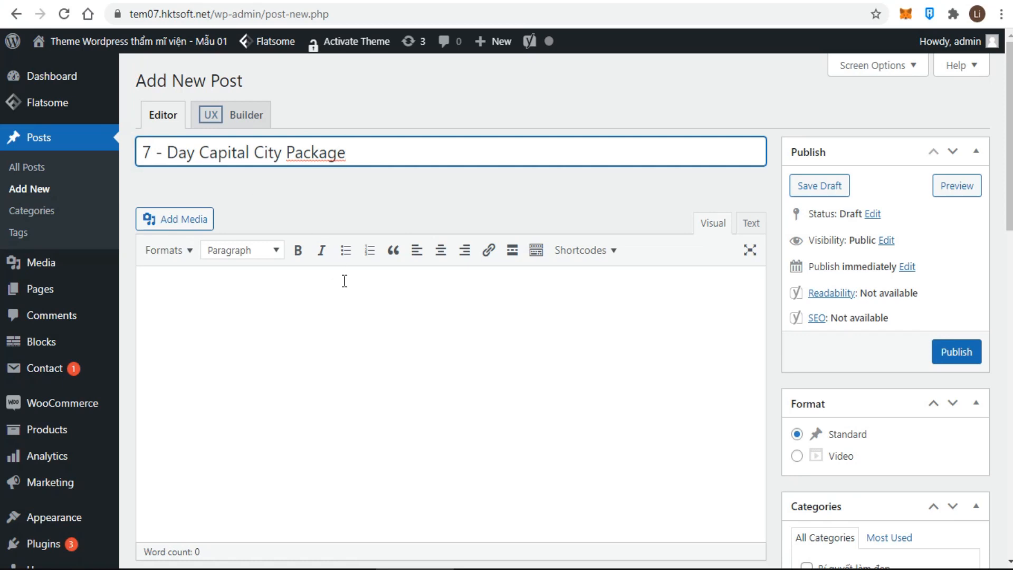
Enter "Content" as the first line of the post body
left_click(270, 302)
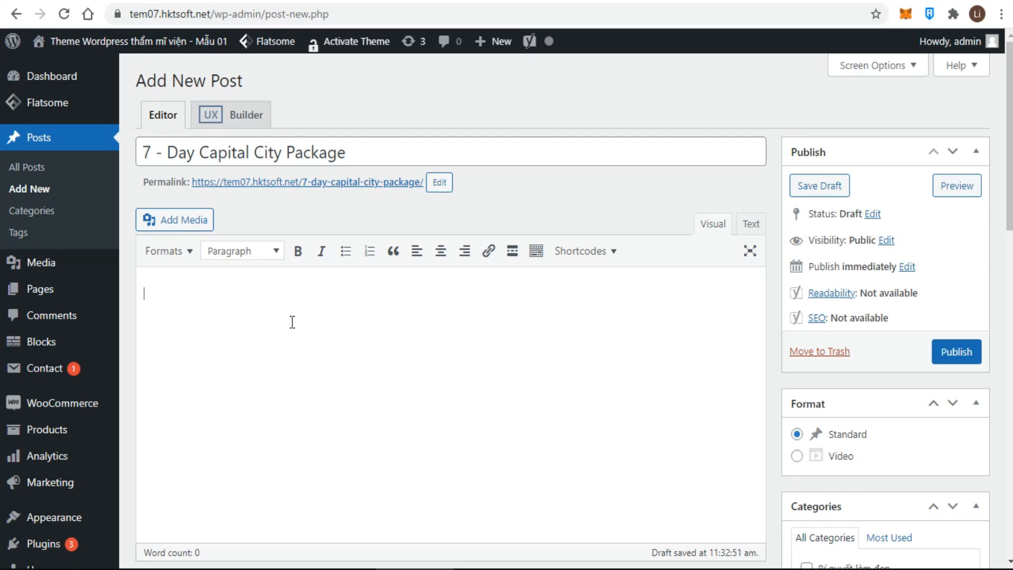
type("Con")
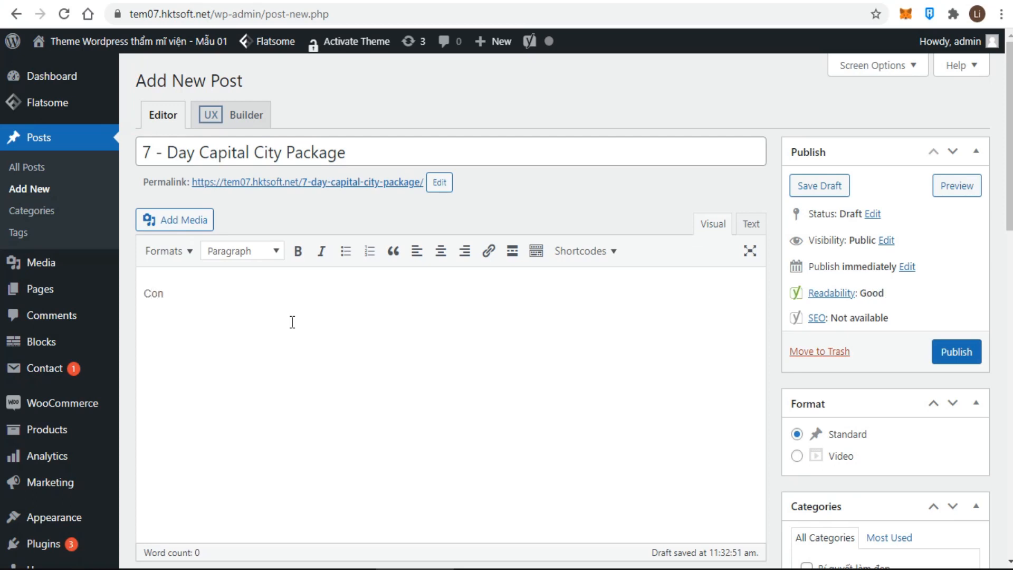
type("tent")
scroll(298, 350, "down", 1)
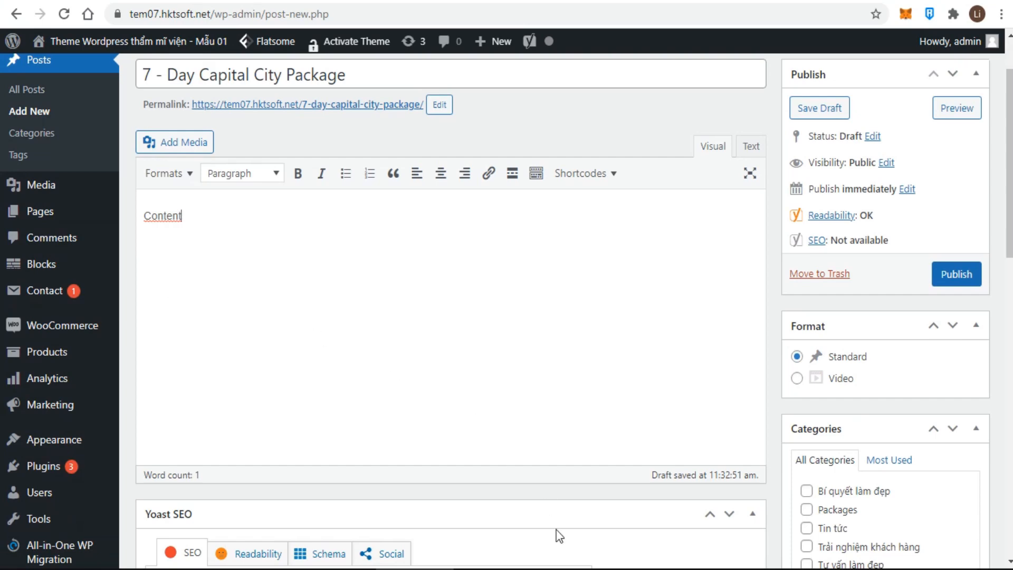
Switch to the Word document, copy the heading and three Litchfield paragraphs, and paste them below "Content" in the post body in Chrome
left_click(632, 563)
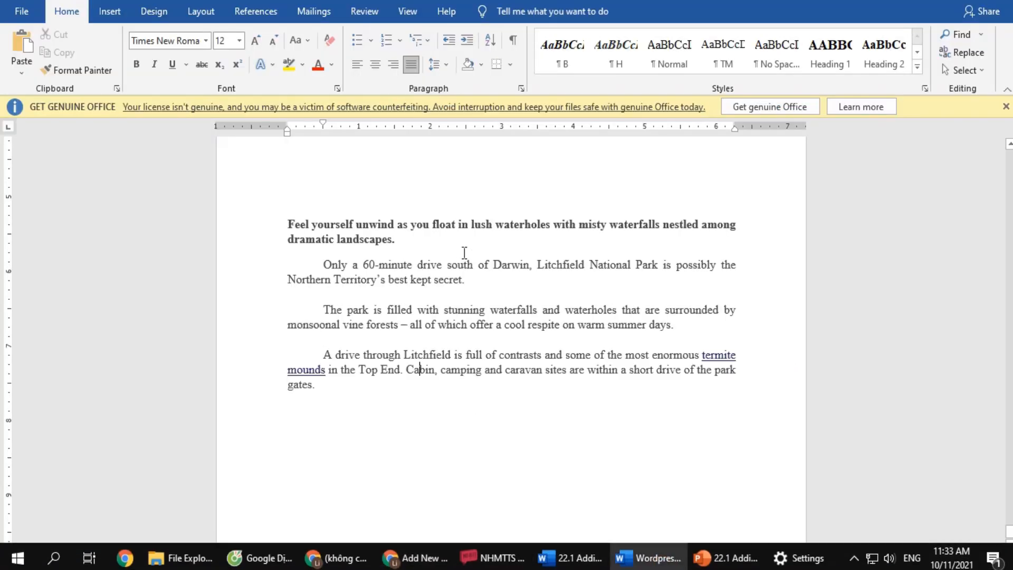
left_click_drag(325, 385, 281, 223)
key("ctrl+c")
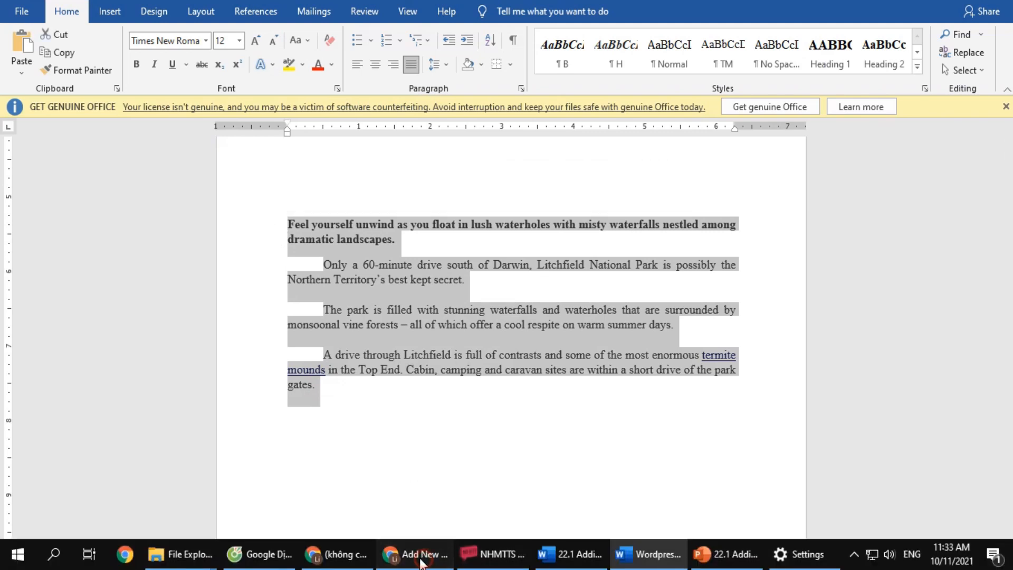
left_click(417, 554)
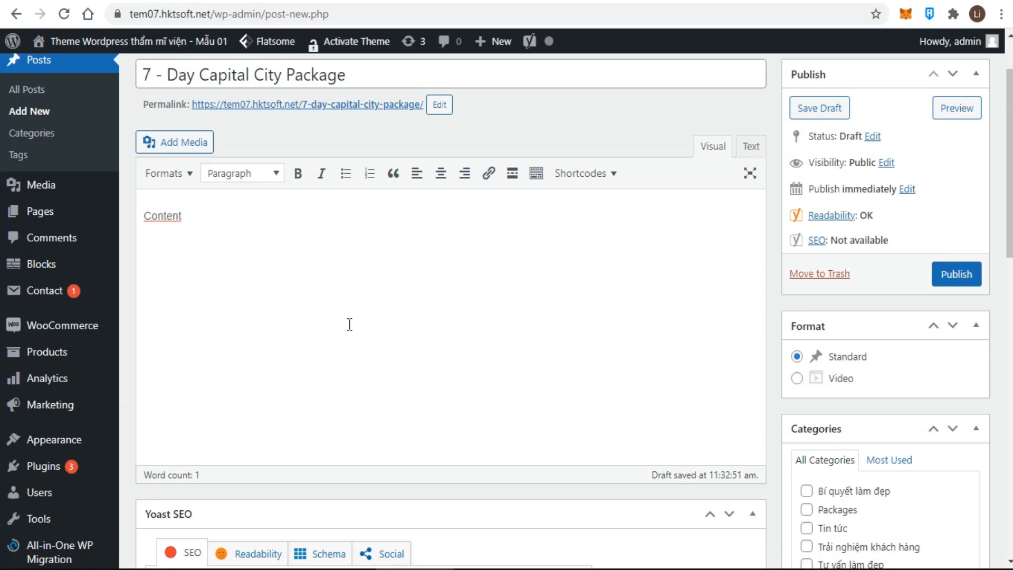
key("ctrl+v")
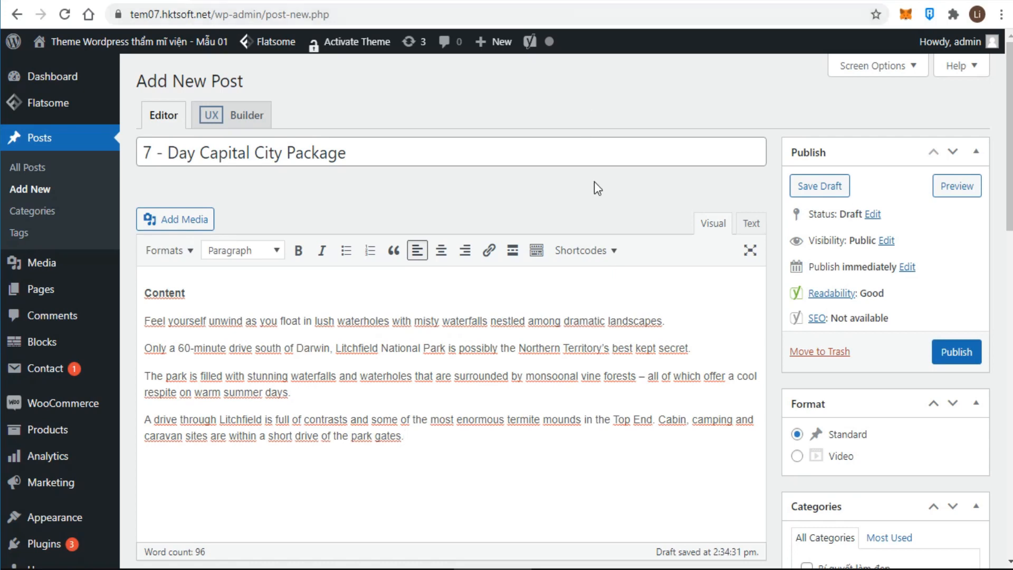
scroll(594, 188, "down", 3)
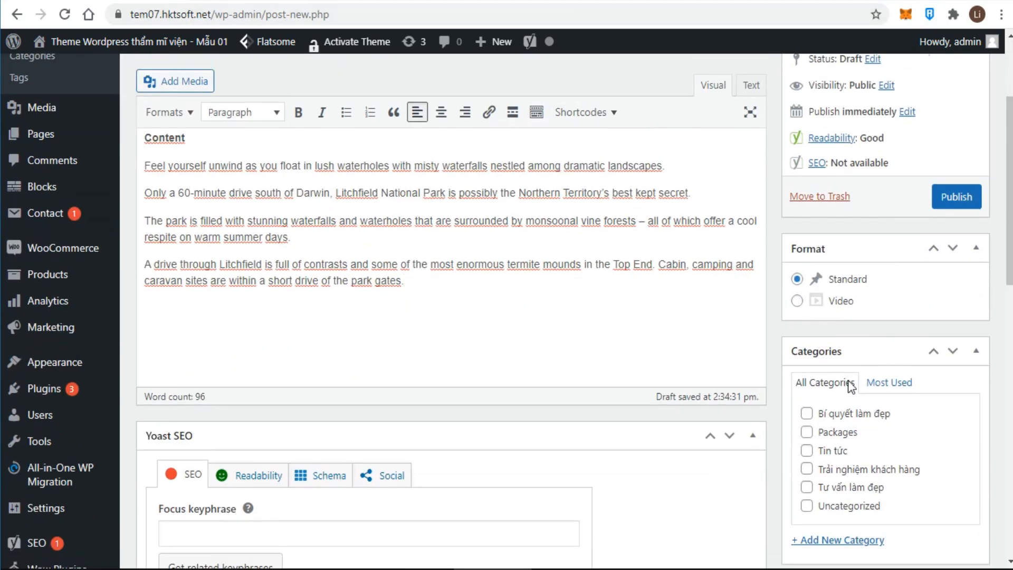
left_click(829, 386)
left_click(888, 384)
left_click(832, 385)
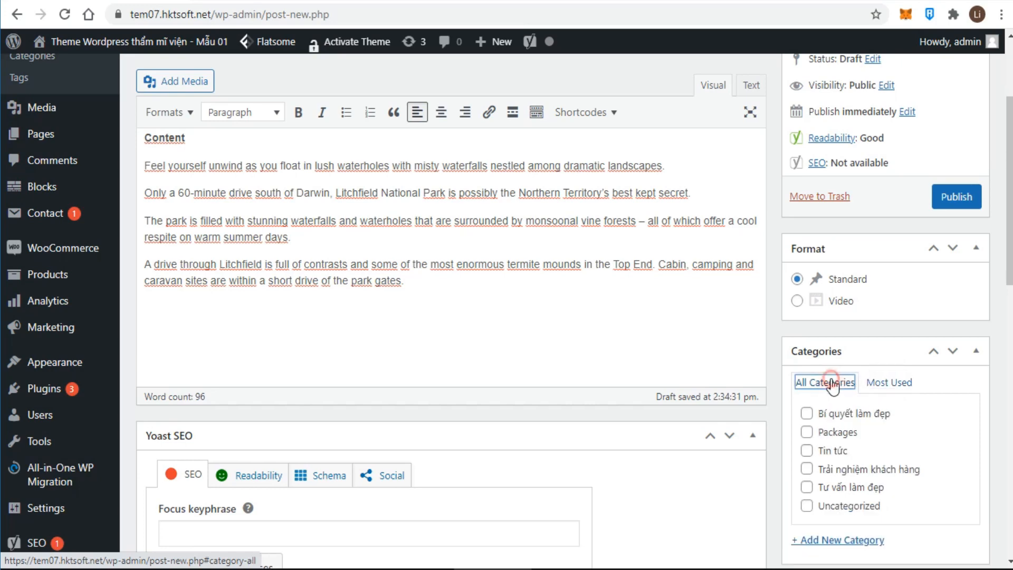
scroll(832, 376, "down", 2)
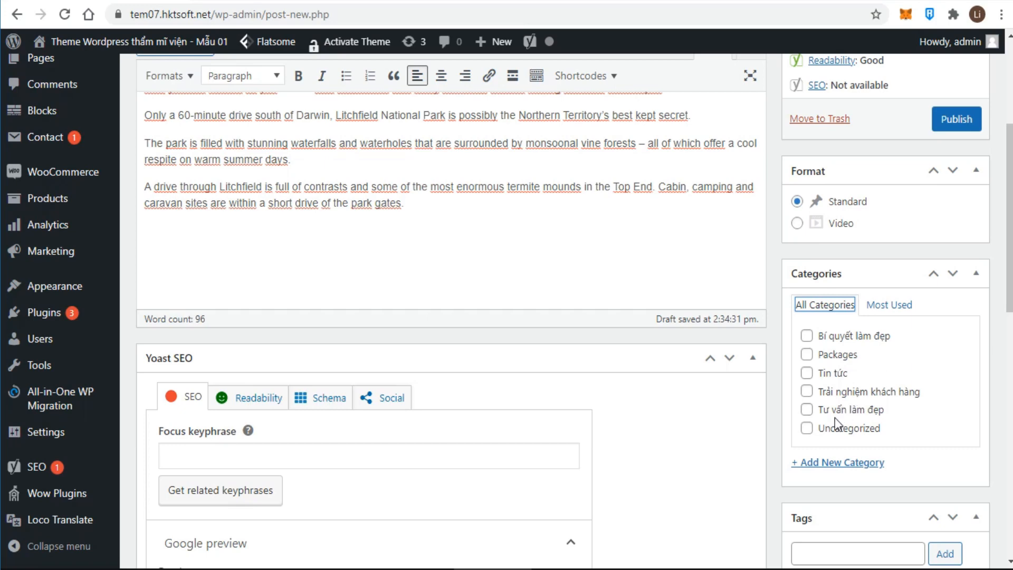
left_click(807, 428)
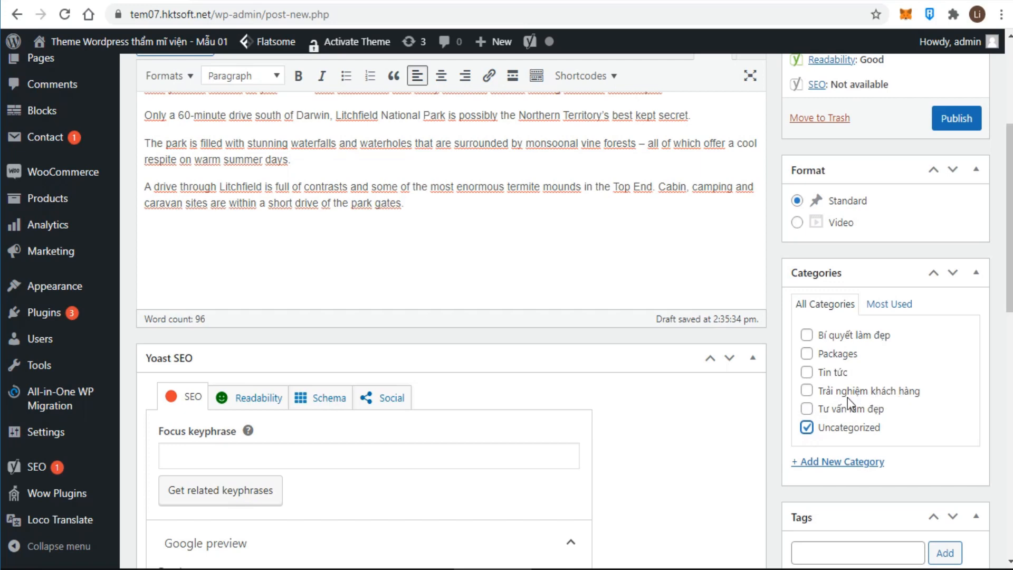
left_click(807, 428)
Add a new top-level post category named "New"
left_click(840, 463)
scroll(841, 493, "down", 1)
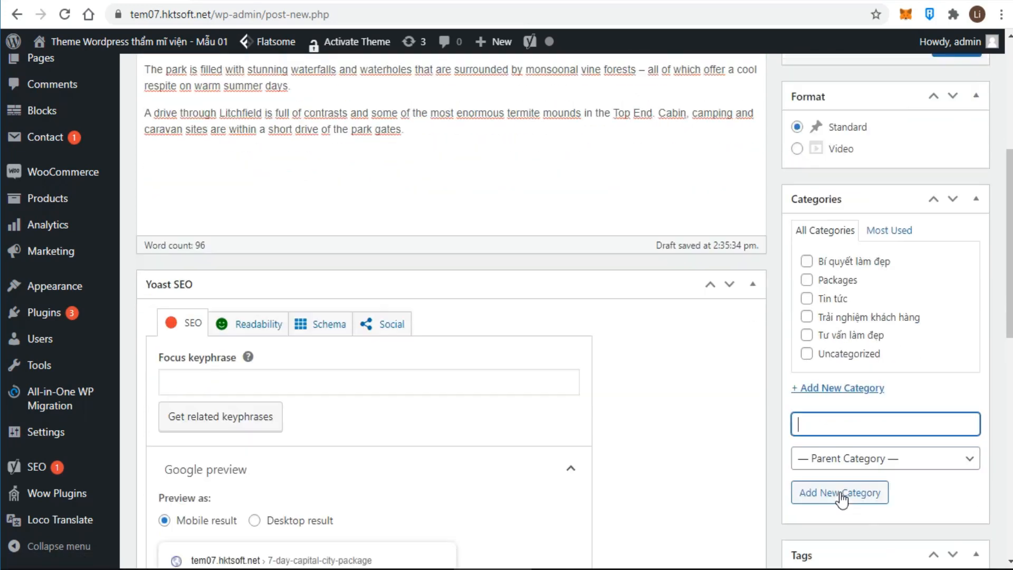
type("New")
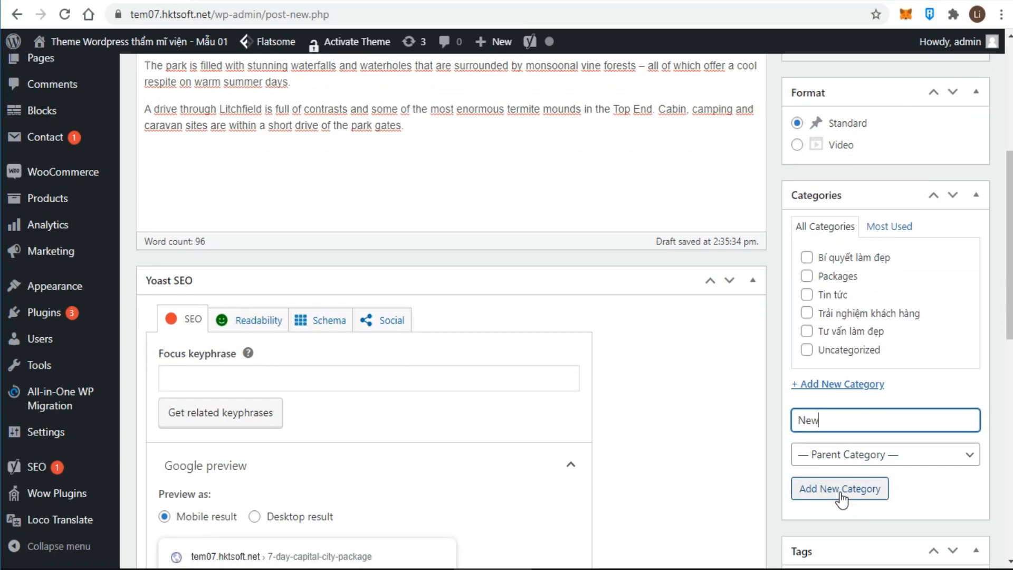
left_click(842, 497)
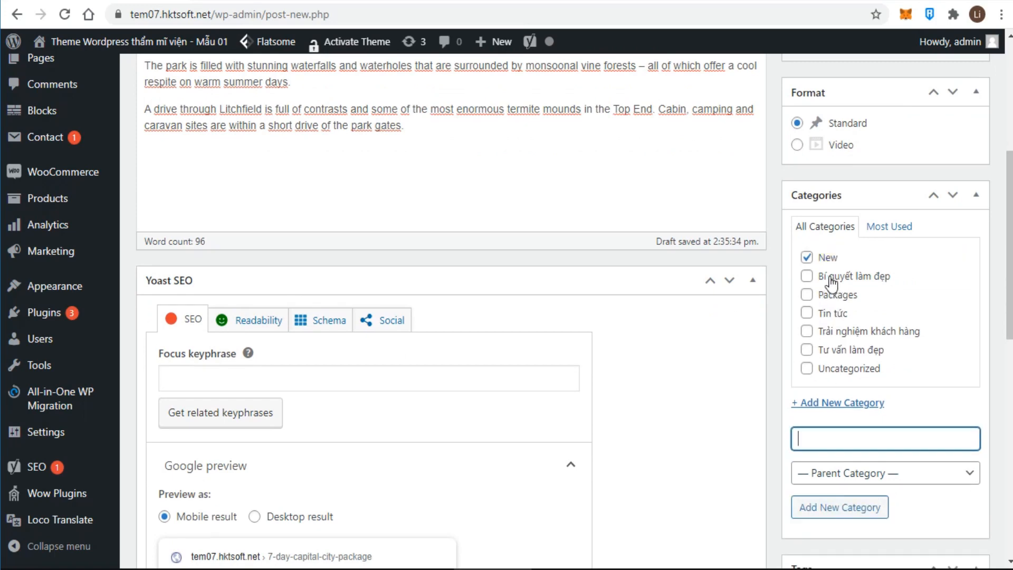
Unassign the "New" category from the post
left_click(806, 258)
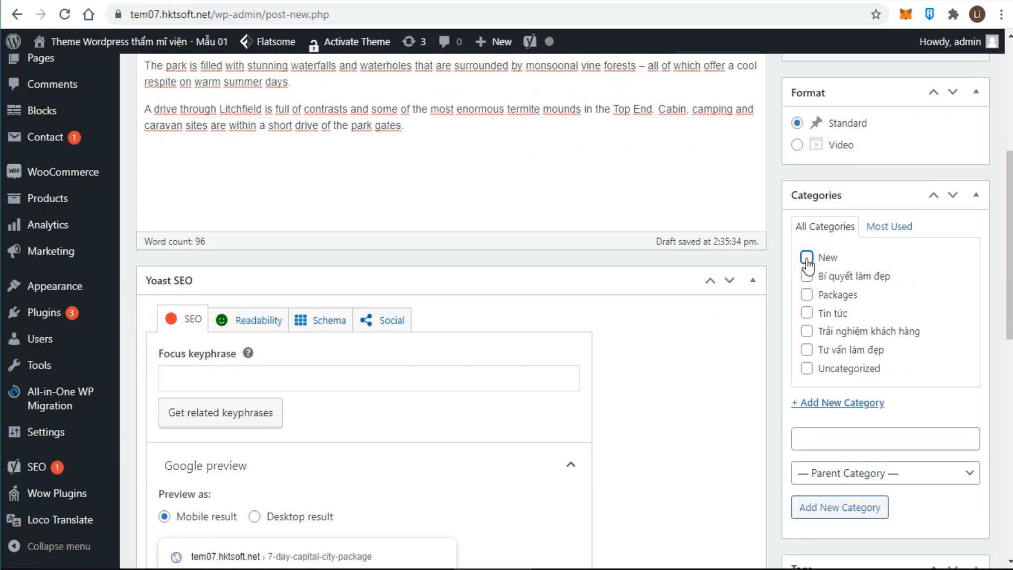
left_click(807, 258)
left_click(814, 260)
Add a category named "New 1" with "New" as its parent category
left_click(824, 436)
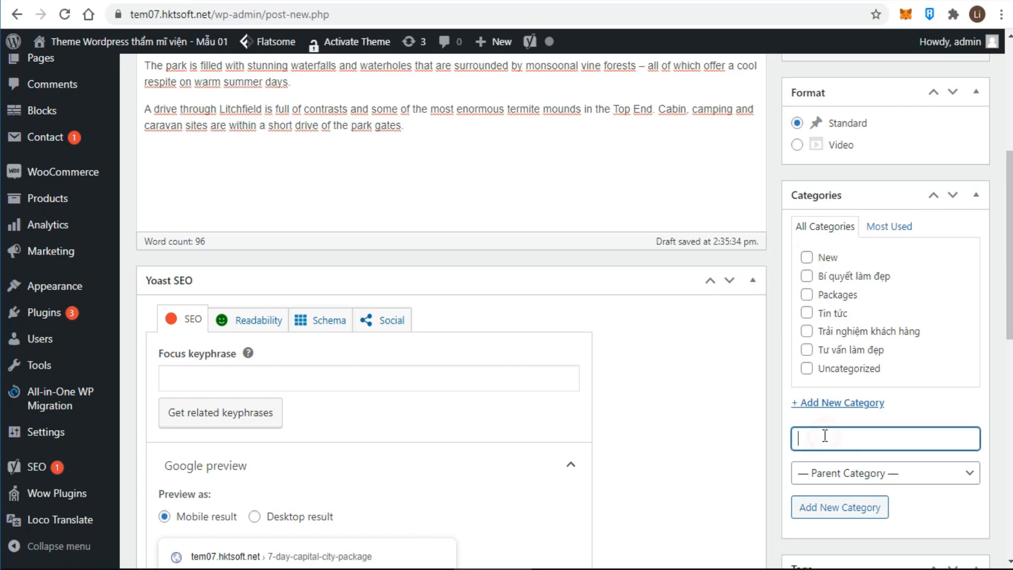
type("New 1")
left_click(951, 473)
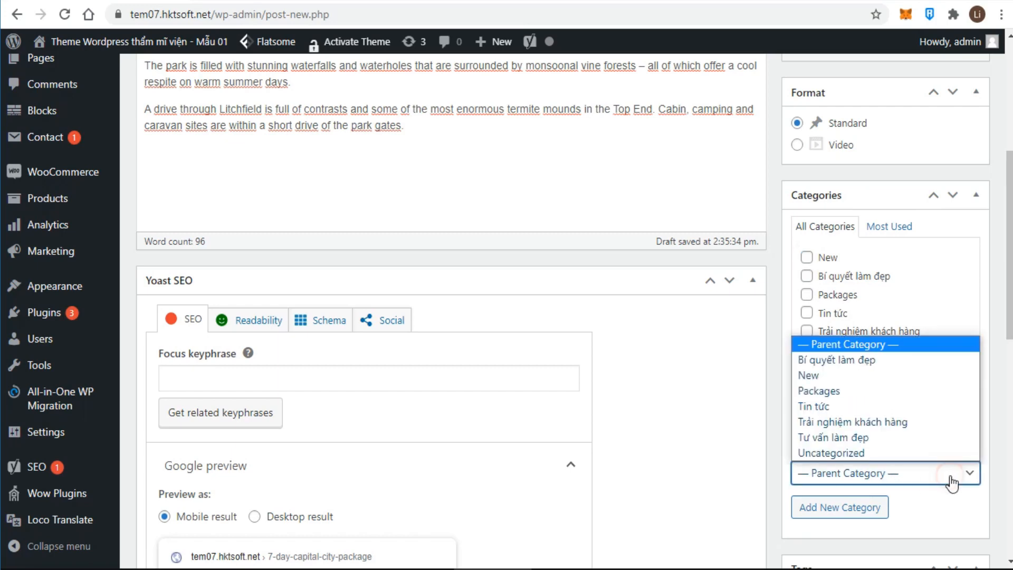
left_click(819, 374)
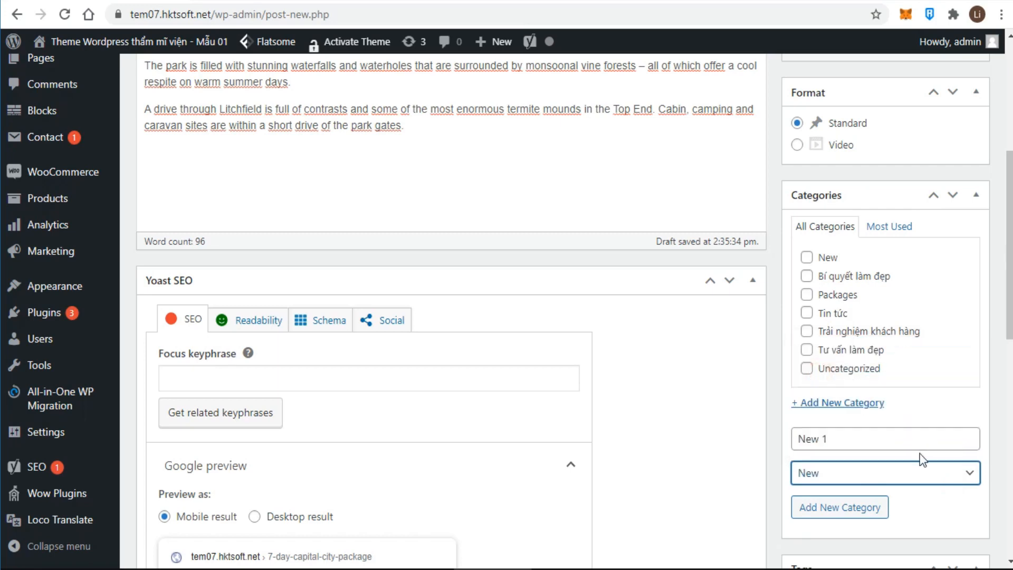
left_click(836, 511)
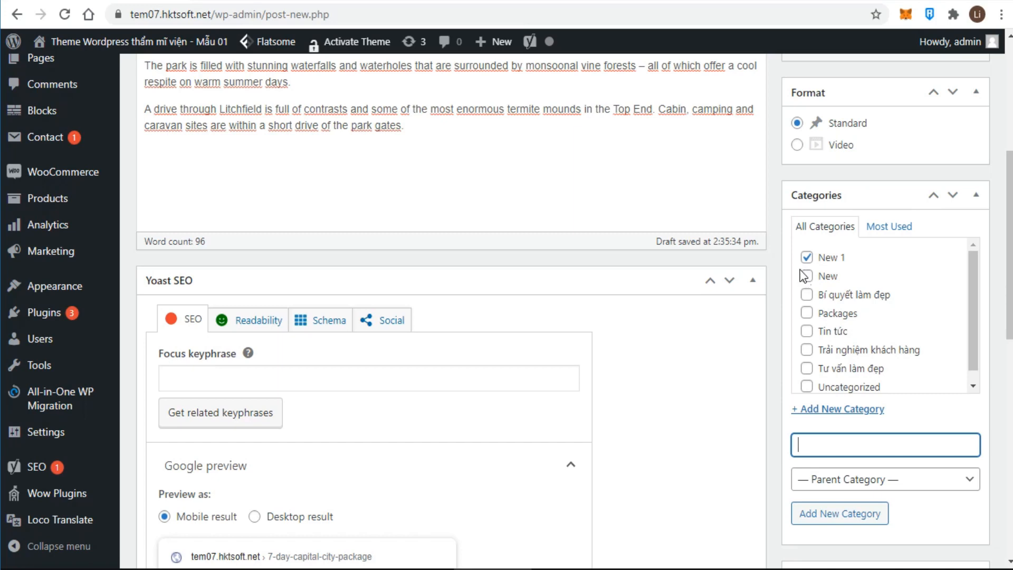
Start a featured image upload for the post and open the file chooser
left_click(526, 182)
scroll(527, 183, "up", 6)
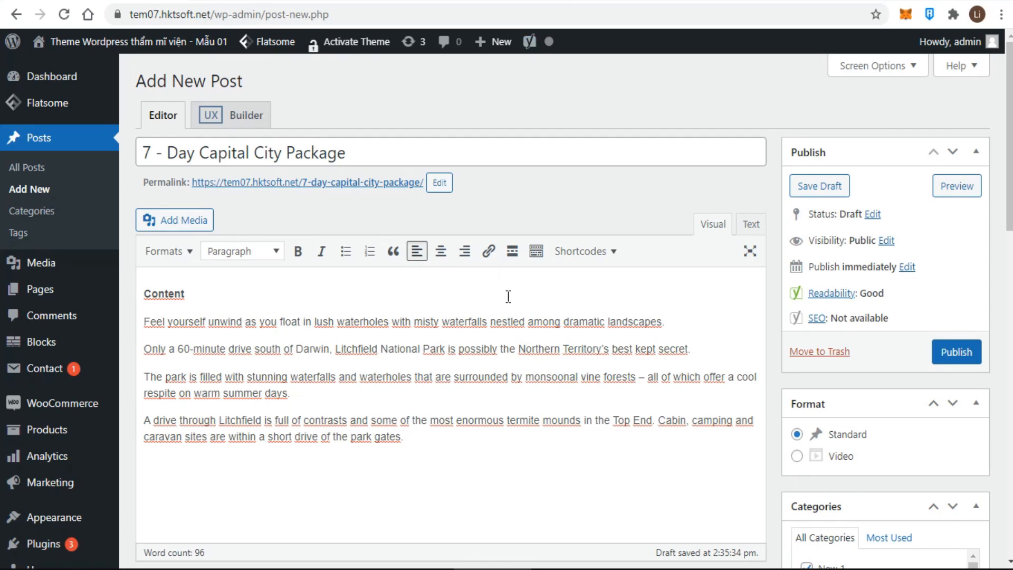
scroll(508, 296, "down", 2)
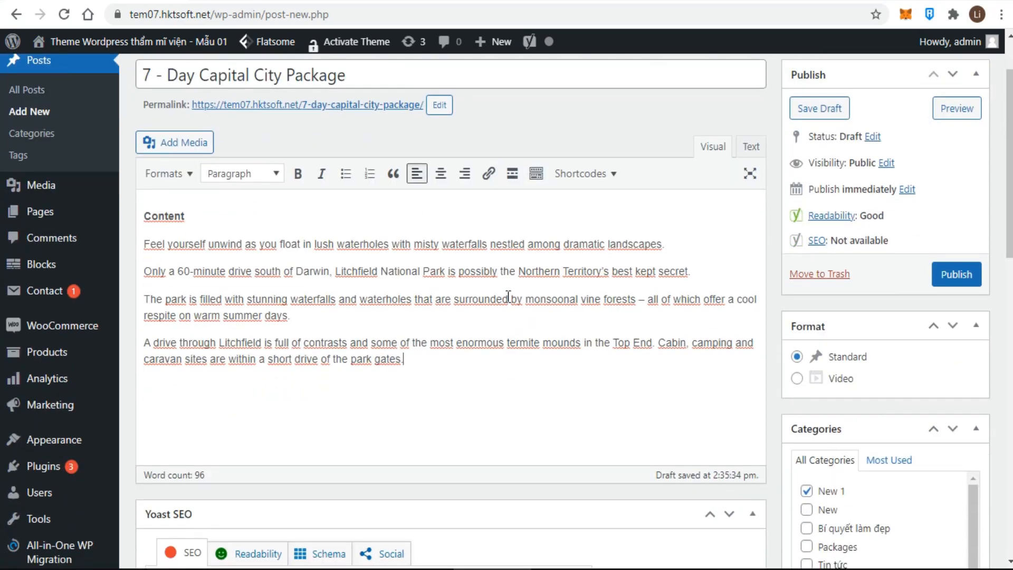
scroll(508, 298, "down", 7)
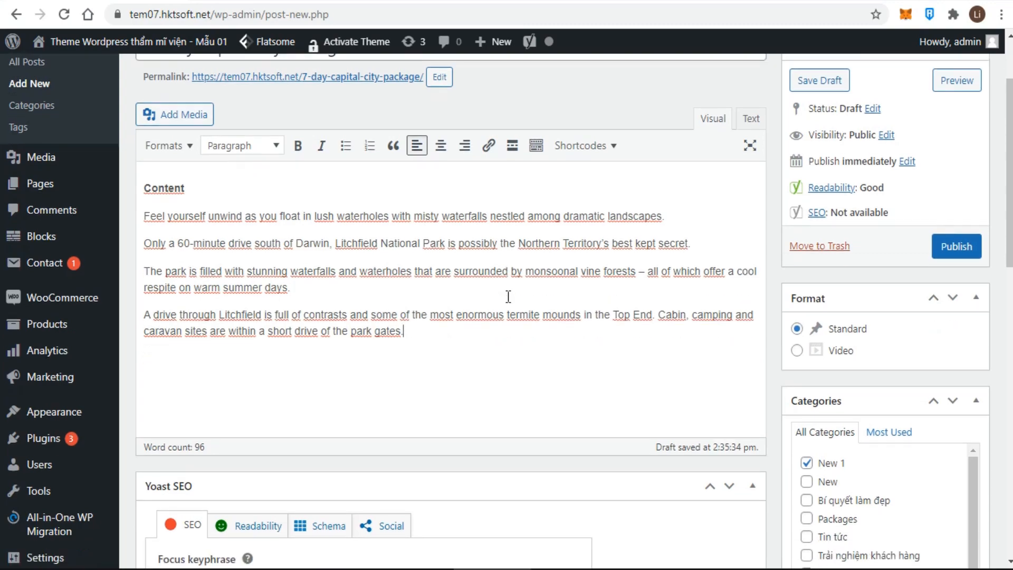
scroll(508, 304, "down", 3)
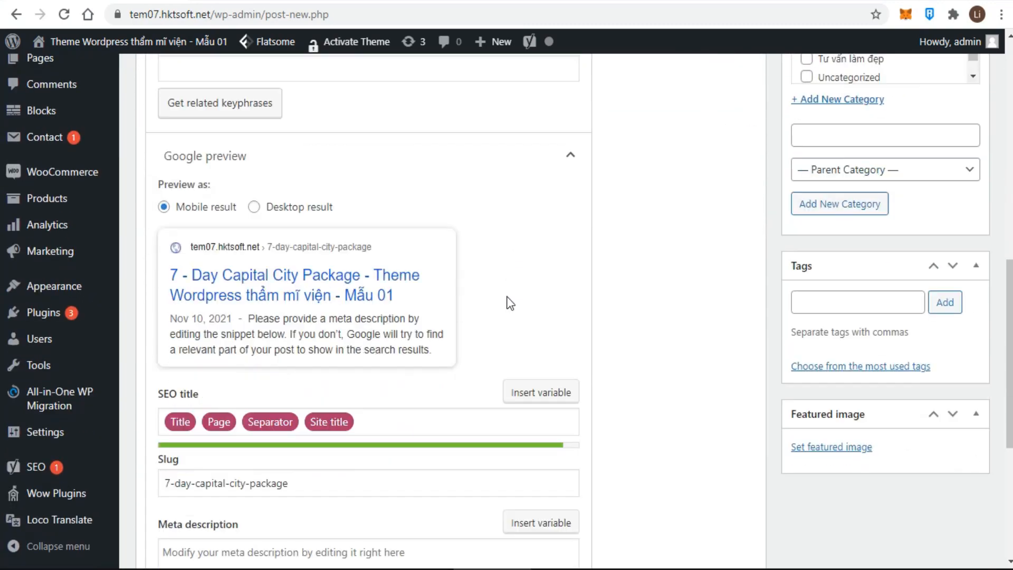
scroll(510, 303, "down", 1)
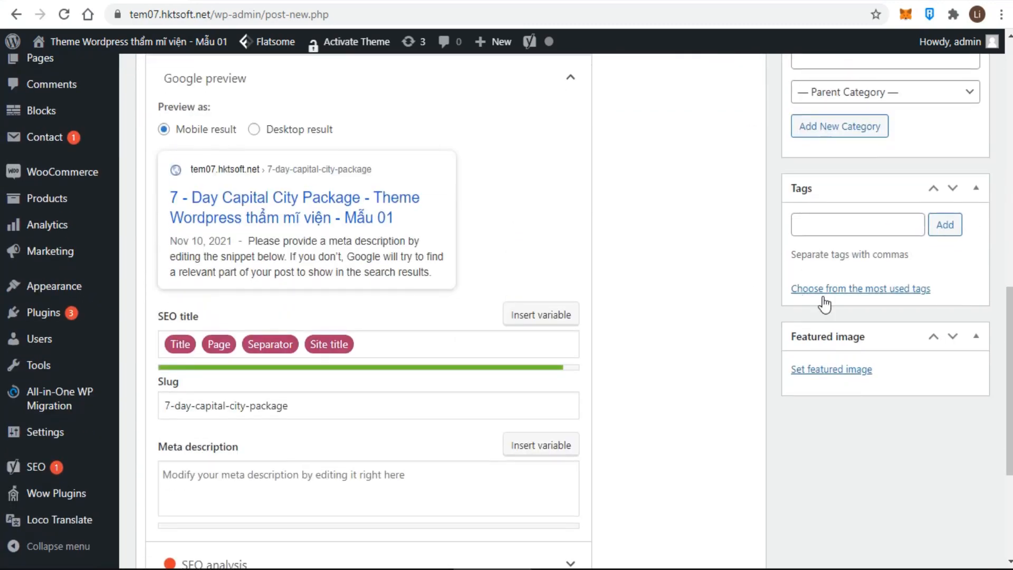
left_click(836, 375)
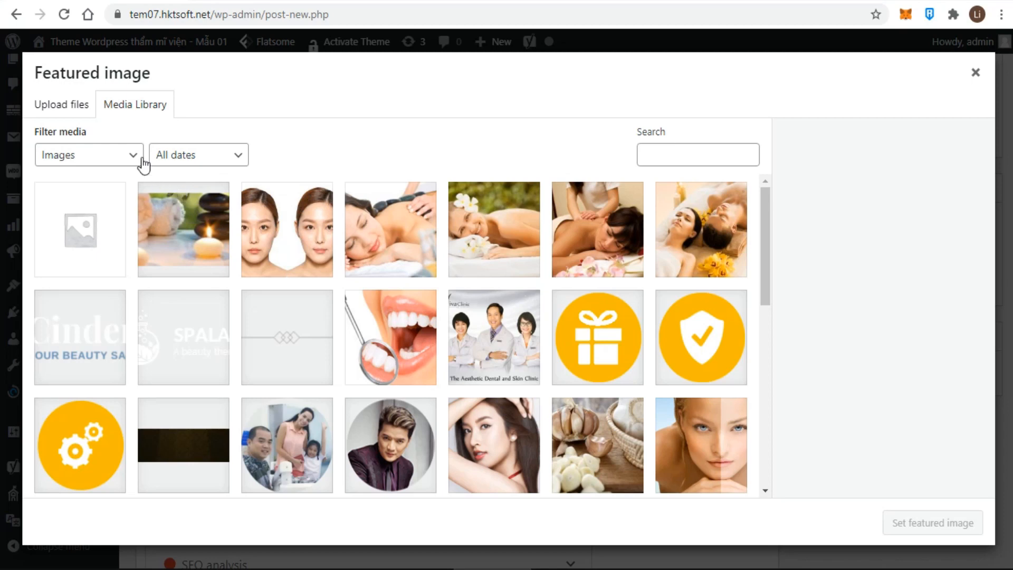
left_click(63, 107)
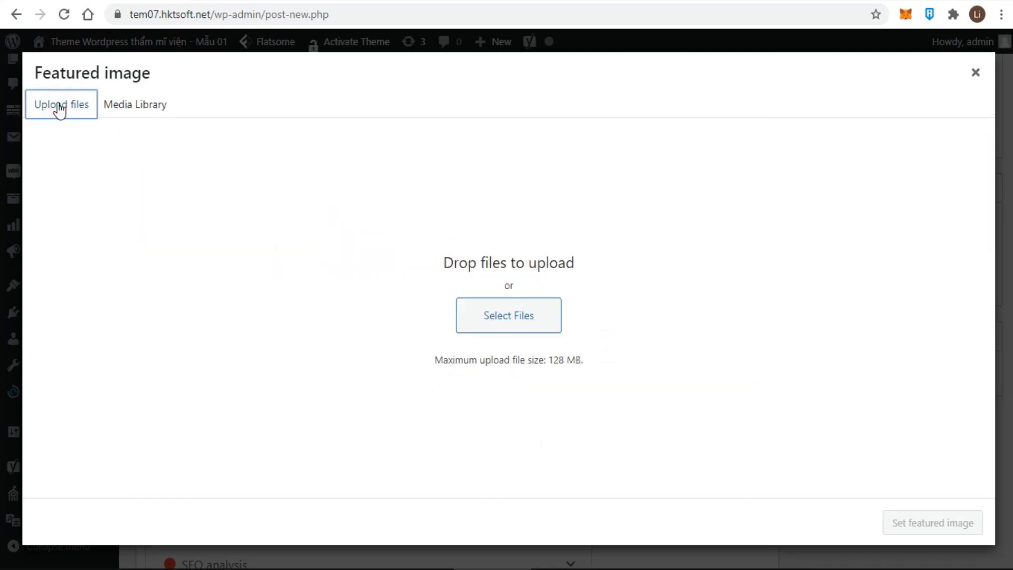
left_click(511, 317)
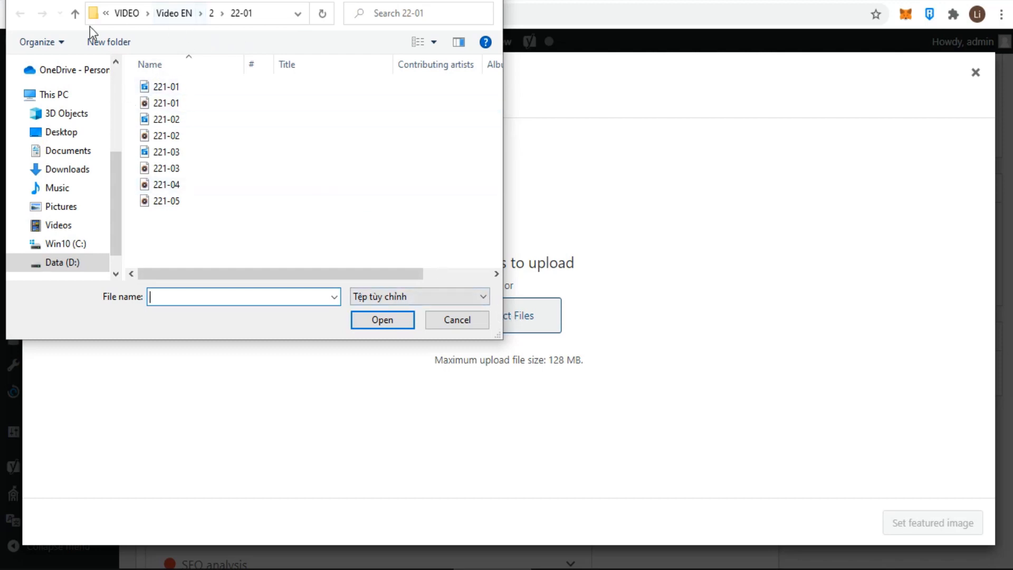
Upload the image "tải xuống" from "New folder" on the Desktop and set it as the post's featured image
left_click(59, 136)
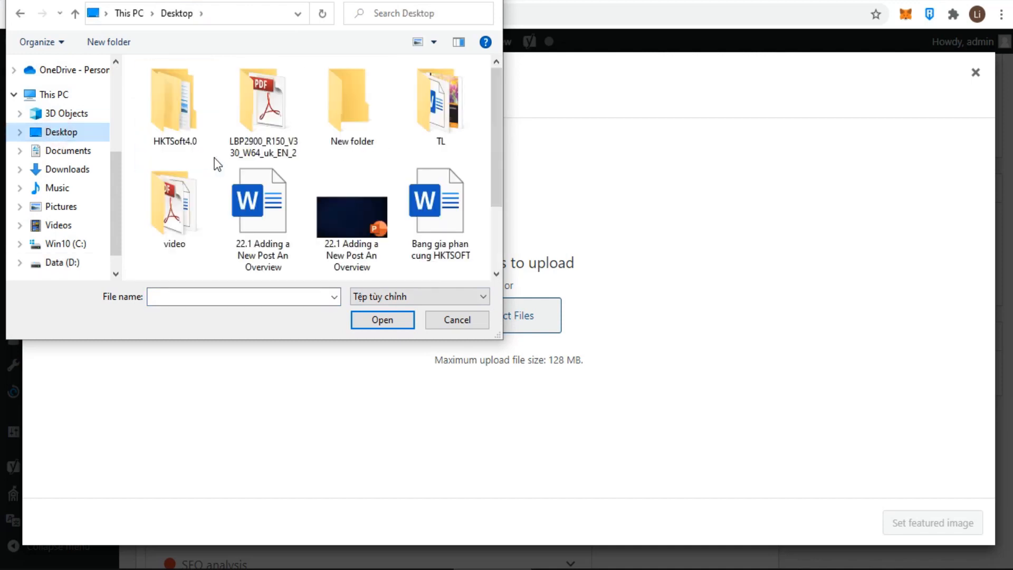
left_click(368, 123)
double_click(368, 122)
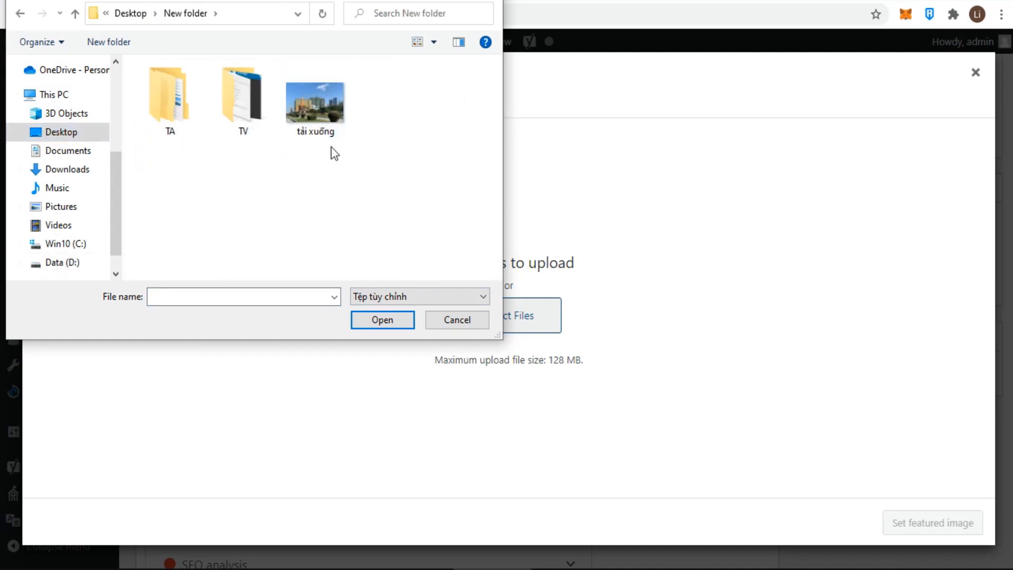
left_click(328, 130)
left_click(389, 322)
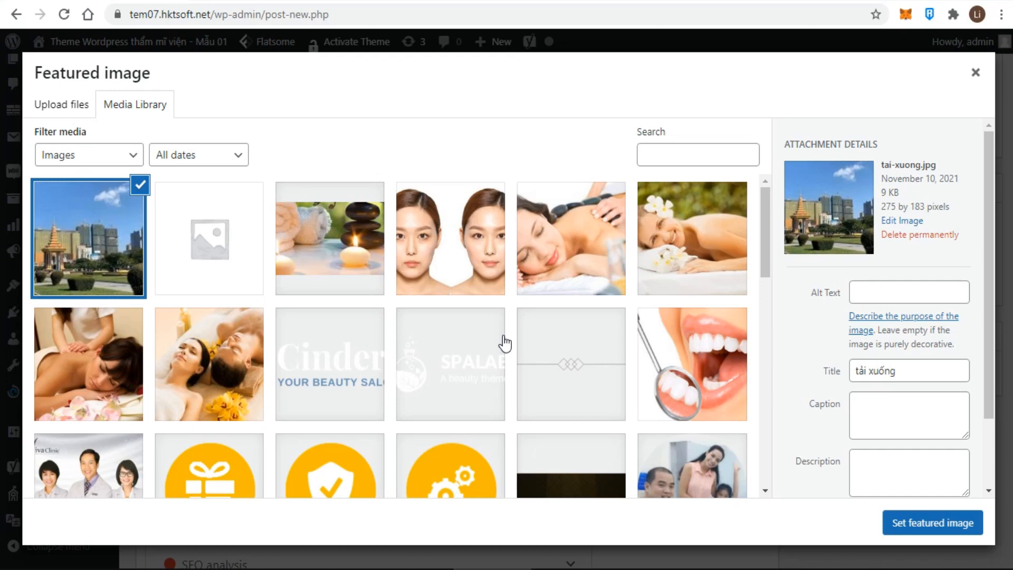
left_click(937, 532)
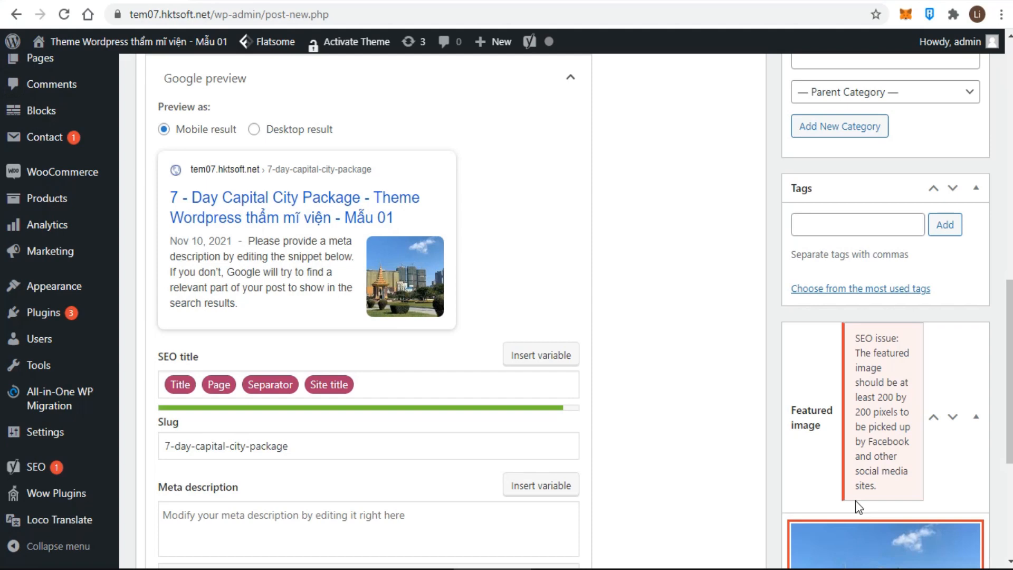
Publish the "7 - Day Capital City Package" post, and save the published post again as an update
scroll(856, 501, "down", 4)
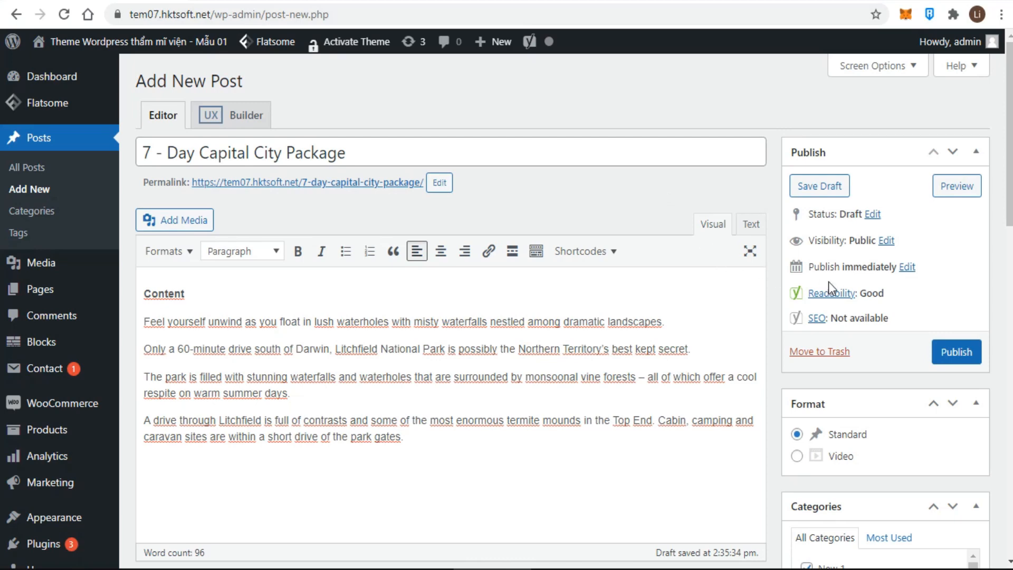
left_click(958, 353)
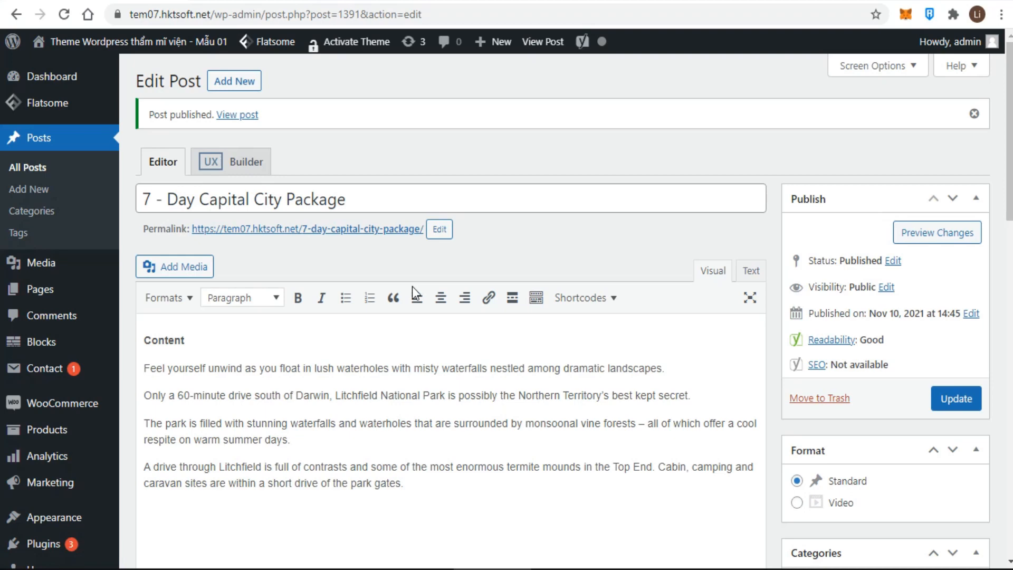
scroll(937, 409, "down", 1)
scroll(938, 416, "down", 1)
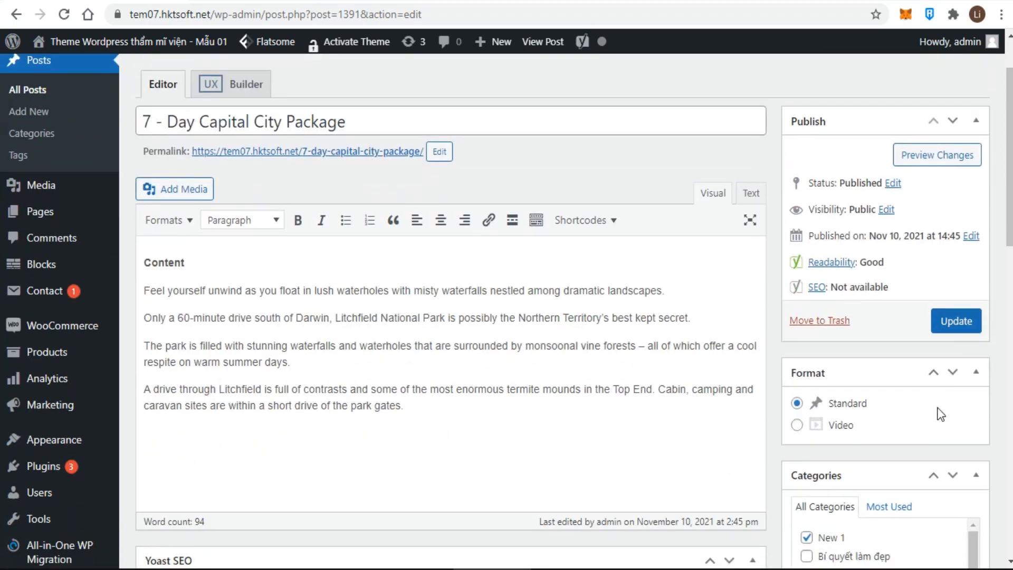
left_click(970, 330)
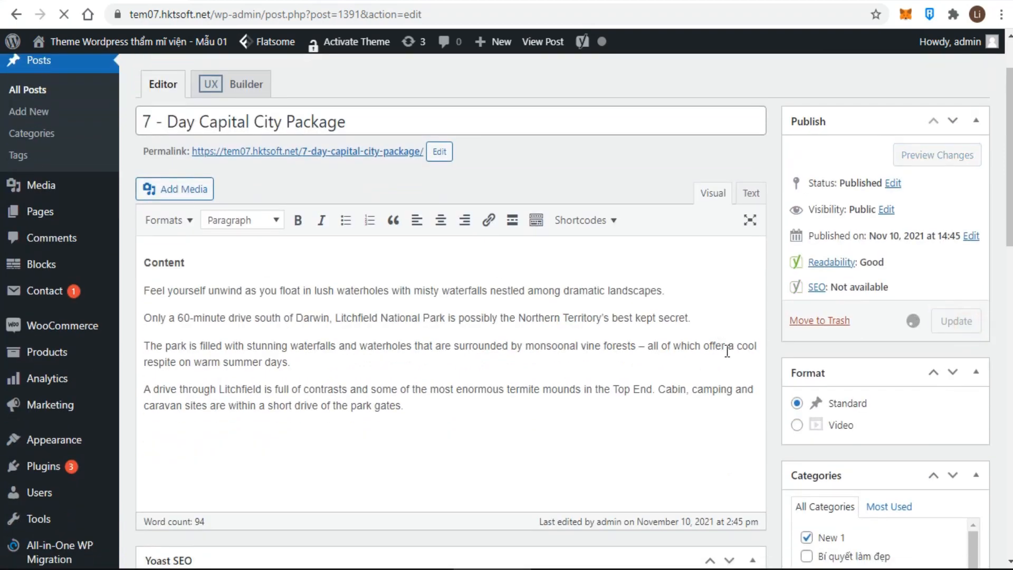